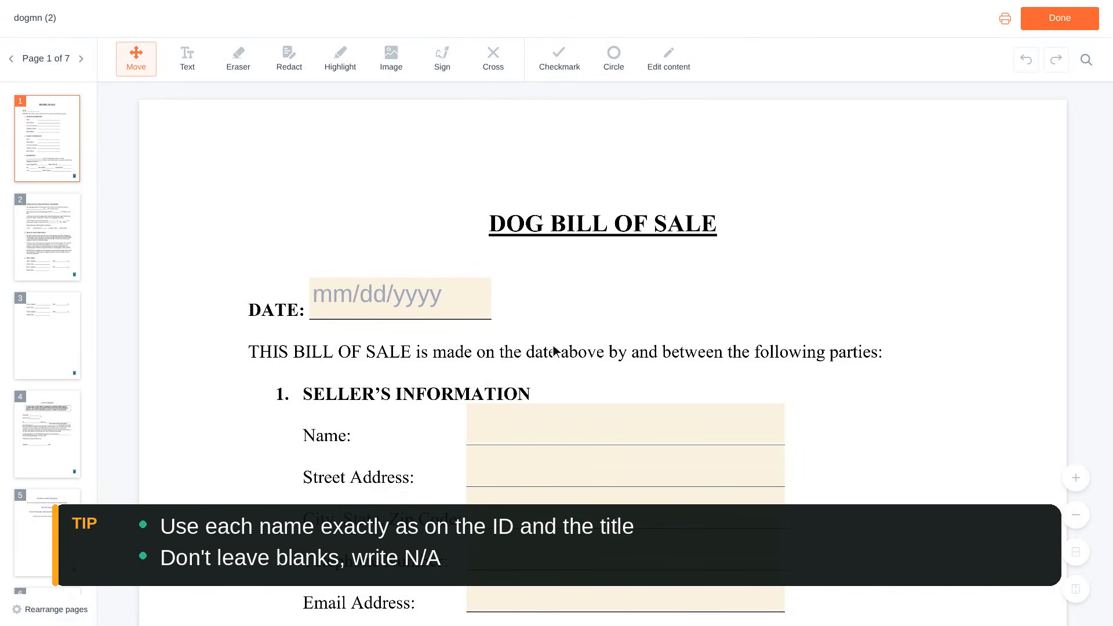
Open the date-picker calendar on the bill of sale's DATE field, showing August 2026.
{"action": "left_click", "coordinate": [404, 299]}
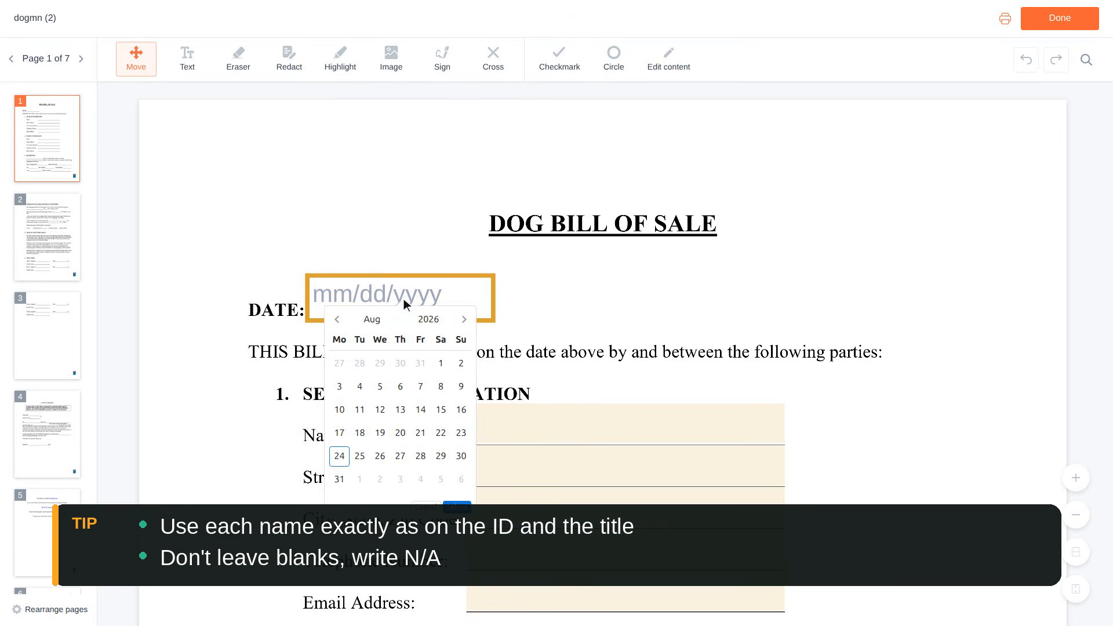
{"action": "scroll", "coordinate": [404, 298], "scroll_direction": "down", "scroll_amount": 1}
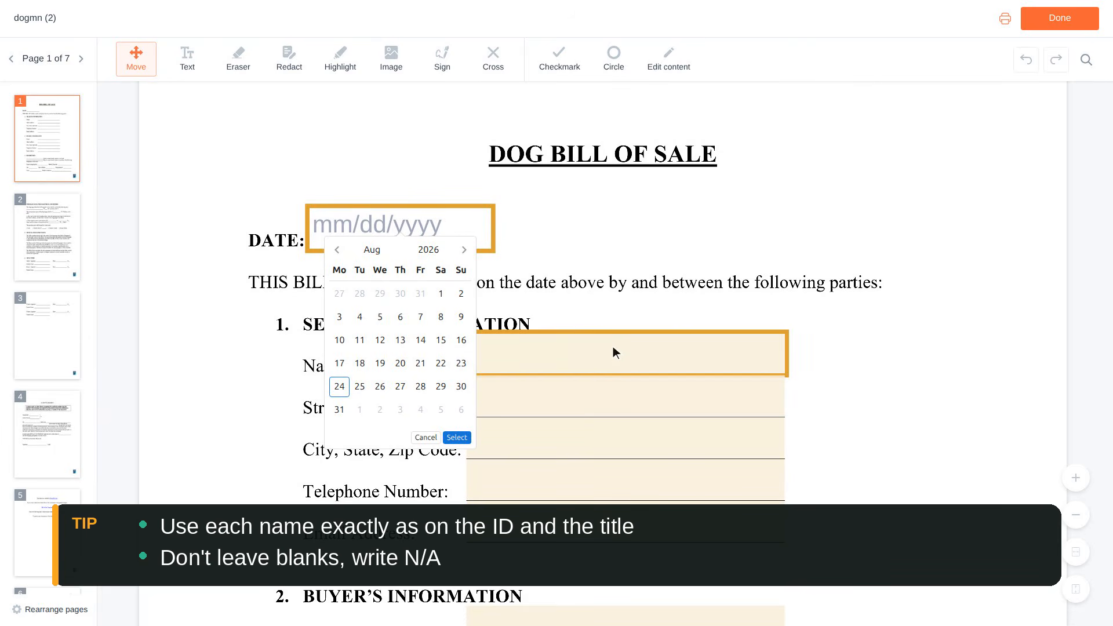
Enter the seller's full name and street address.
{"action": "left_click", "coordinate": [627, 354]}
{"action": "type", "text": "Anna"}
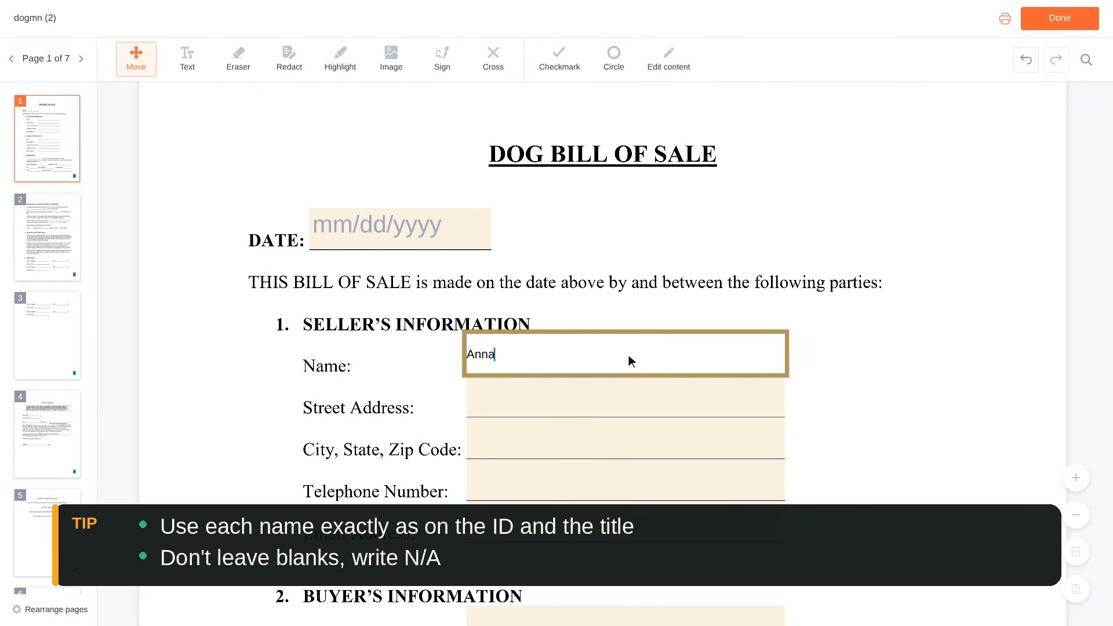
{"action": "type", "text": " Baker"}
{"action": "scroll", "coordinate": [629, 355], "scroll_direction": "down", "scroll_amount": 1}
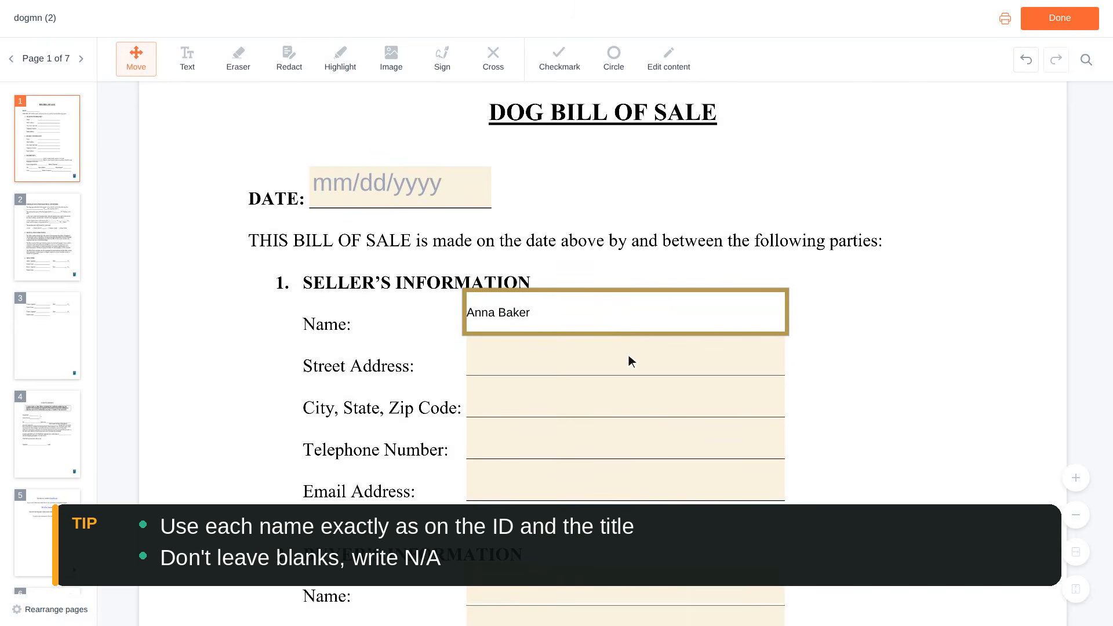
{"action": "left_click", "coordinate": [629, 356]}
{"action": "type", "text": "123 Ma"}
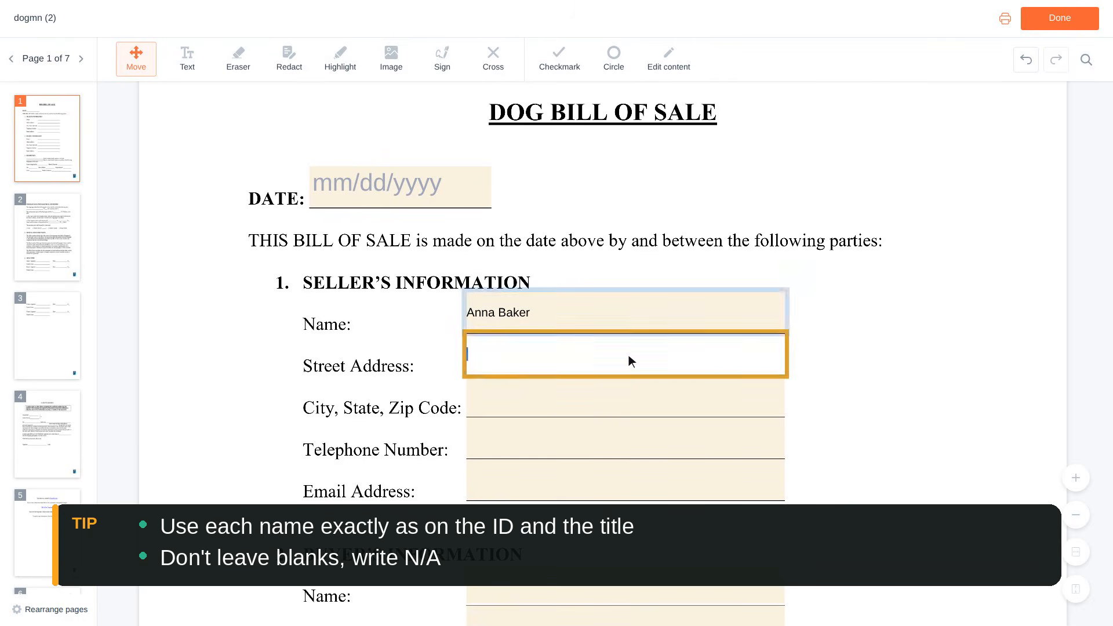
{"action": "type", "text": "in Street, Apt 4"}
{"action": "scroll", "coordinate": [628, 354], "scroll_direction": "down", "scroll_amount": 1}
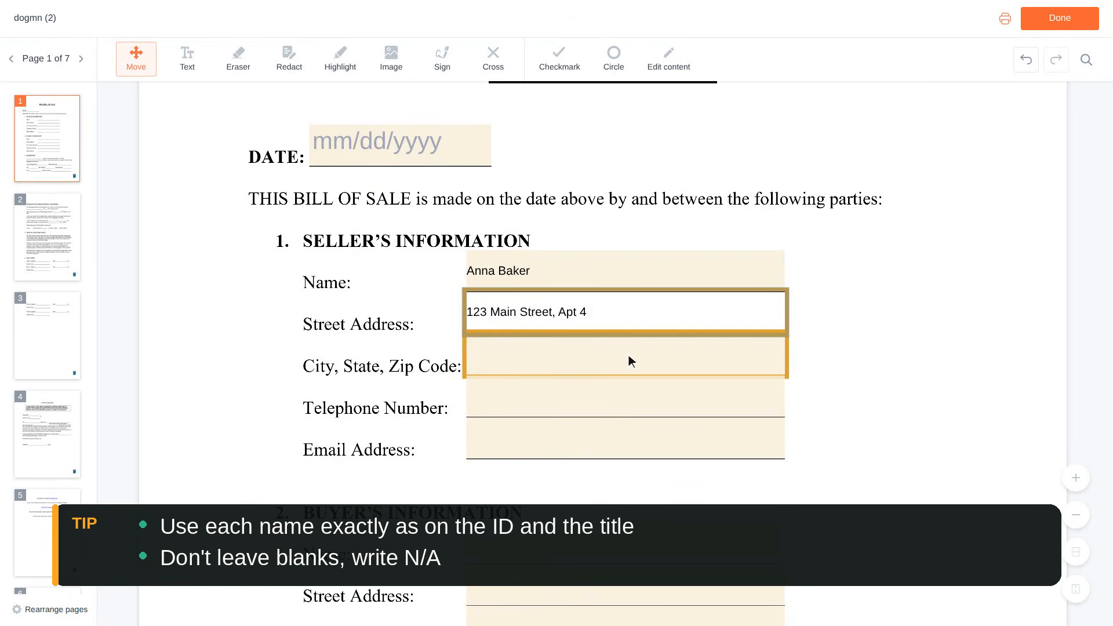
Fill in the seller's city/state/zip, telephone number and e-mail address.
{"action": "left_click", "coordinate": [628, 355]}
{"action": "type", "text": "M"}
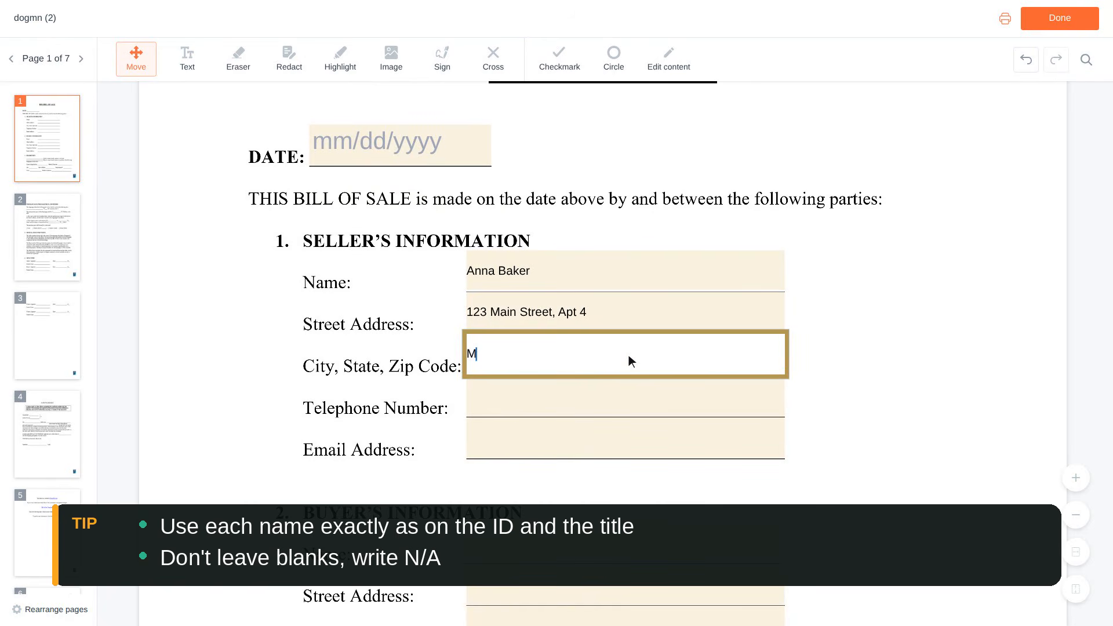
{"action": "type", "text": "inneapolis, MN 55401"}
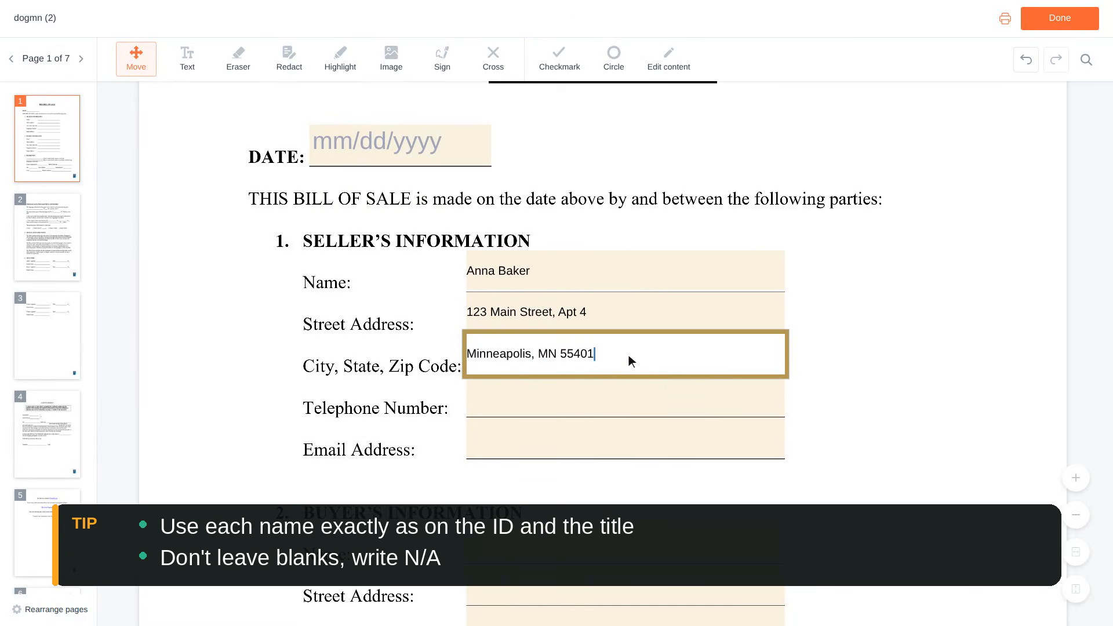
{"action": "scroll", "coordinate": [629, 355], "scroll_direction": "down", "scroll_amount": 1}
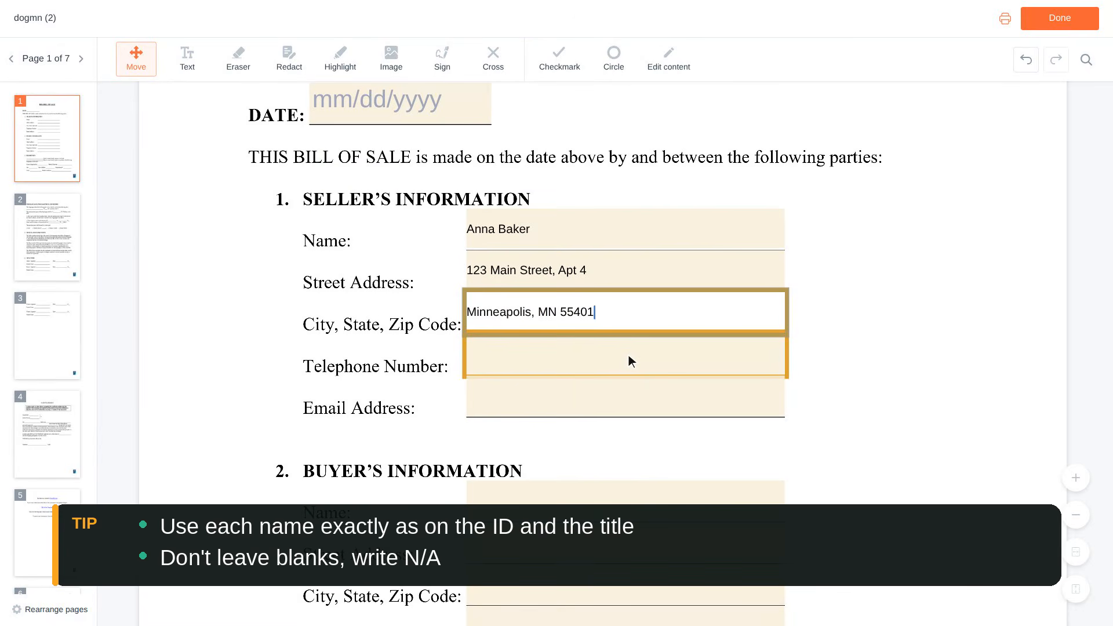
{"action": "left_click", "coordinate": [629, 355]}
{"action": "type", "text": "555-0142"}
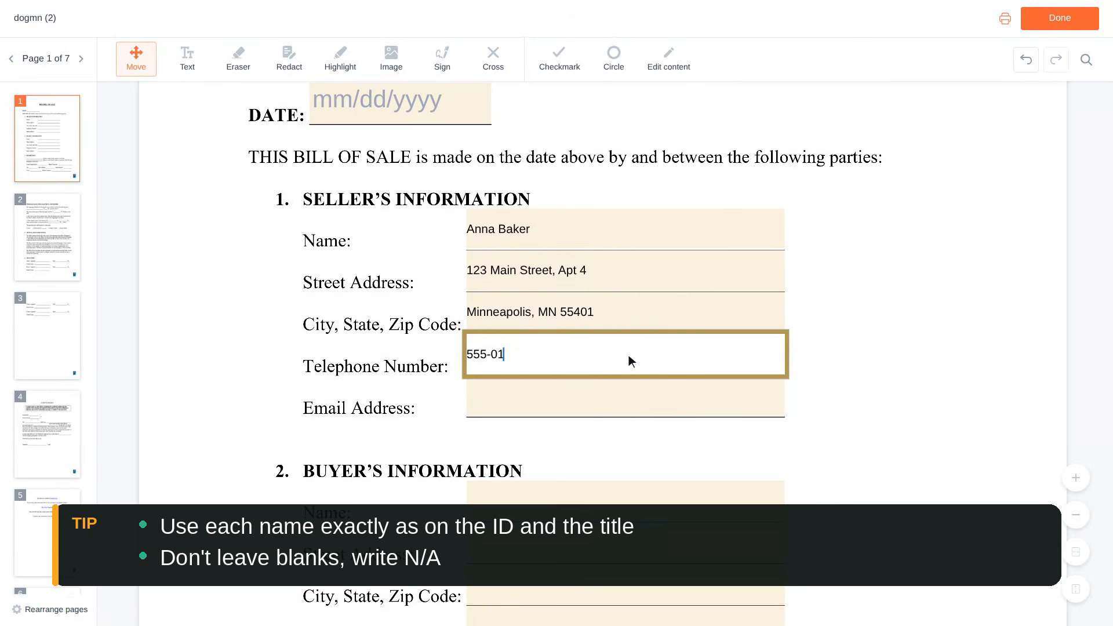
{"action": "scroll", "coordinate": [628, 355], "scroll_direction": "down", "scroll_amount": 1}
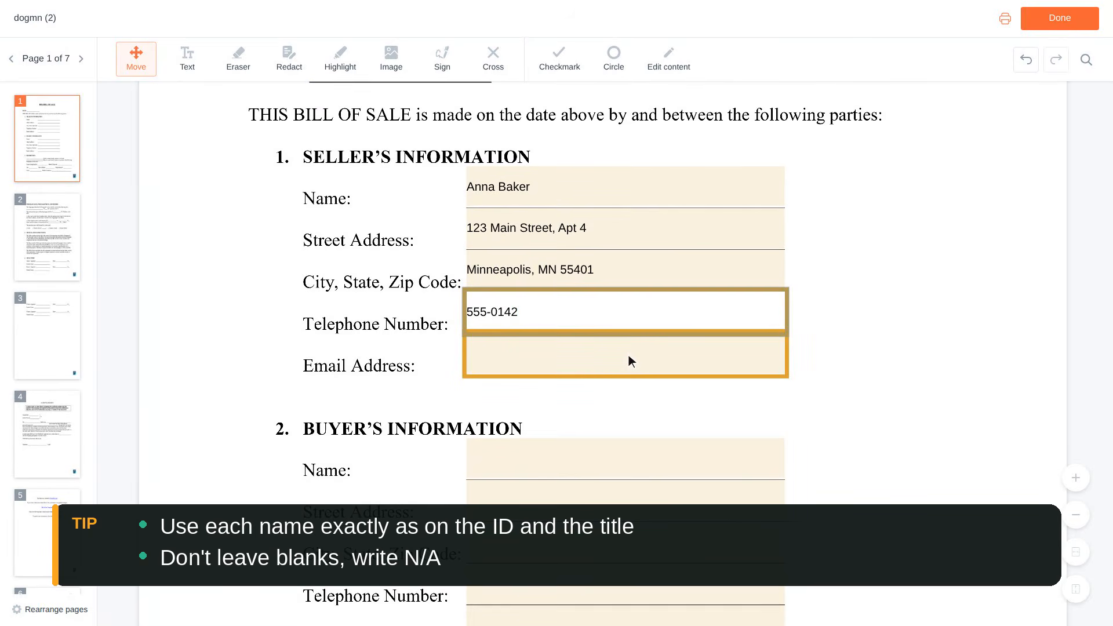
{"action": "left_click", "coordinate": [629, 354]}
{"action": "type", "text": "anna.baker@examp"}
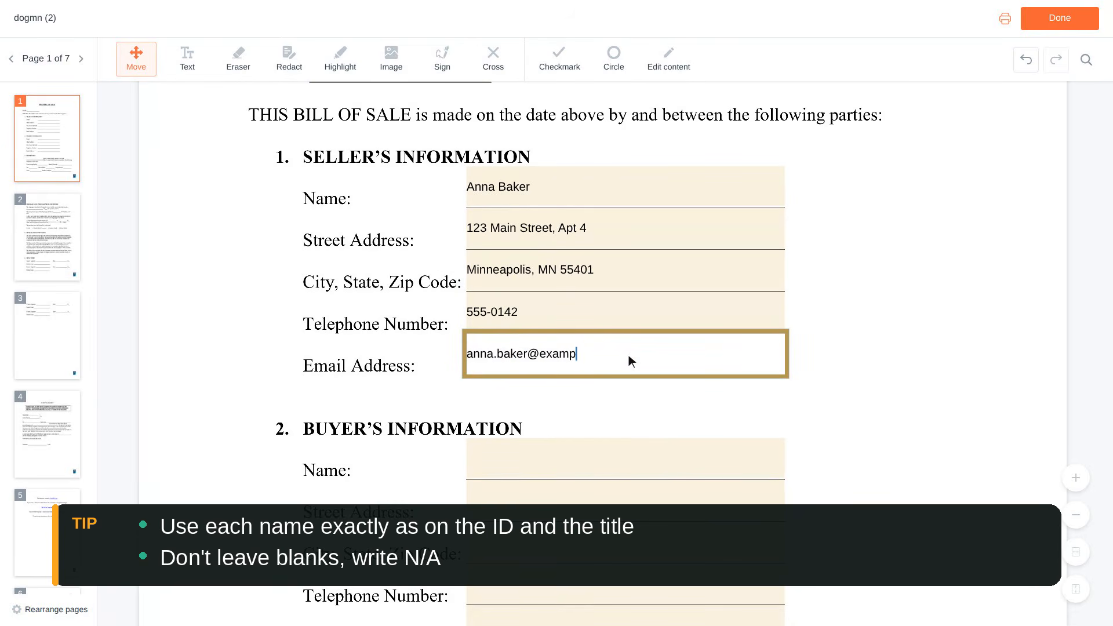
{"action": "type", "text": "le.com"}
{"action": "scroll", "coordinate": [629, 355], "scroll_direction": "down", "scroll_amount": 2}
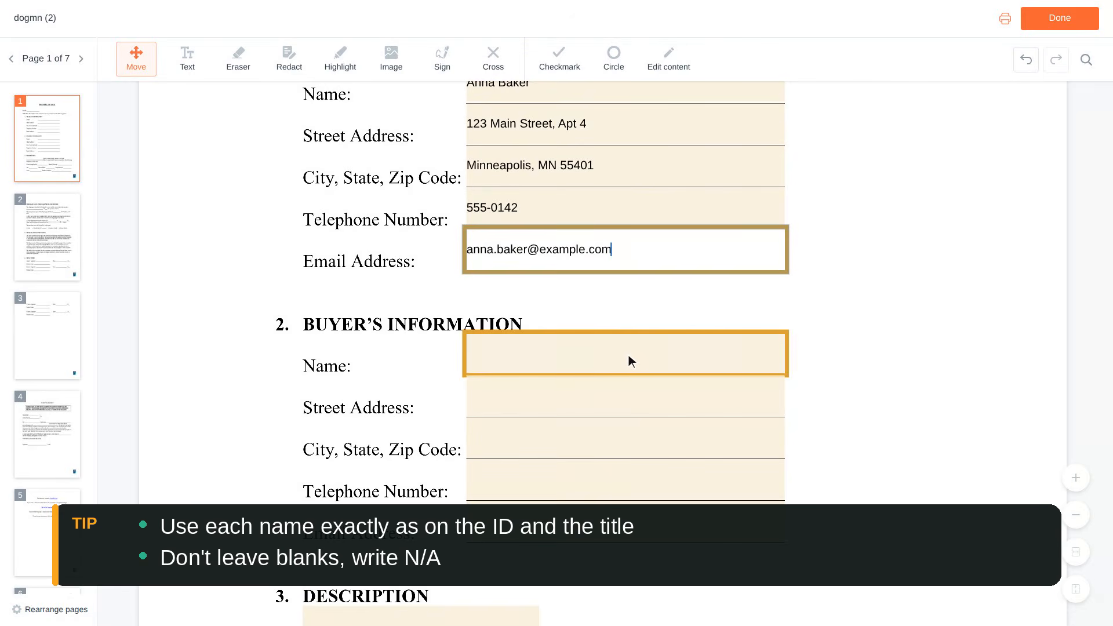
Enter the buyer's full name and street address.
{"action": "left_click", "coordinate": [629, 355]}
{"action": "type", "text": "Ben Carte"}
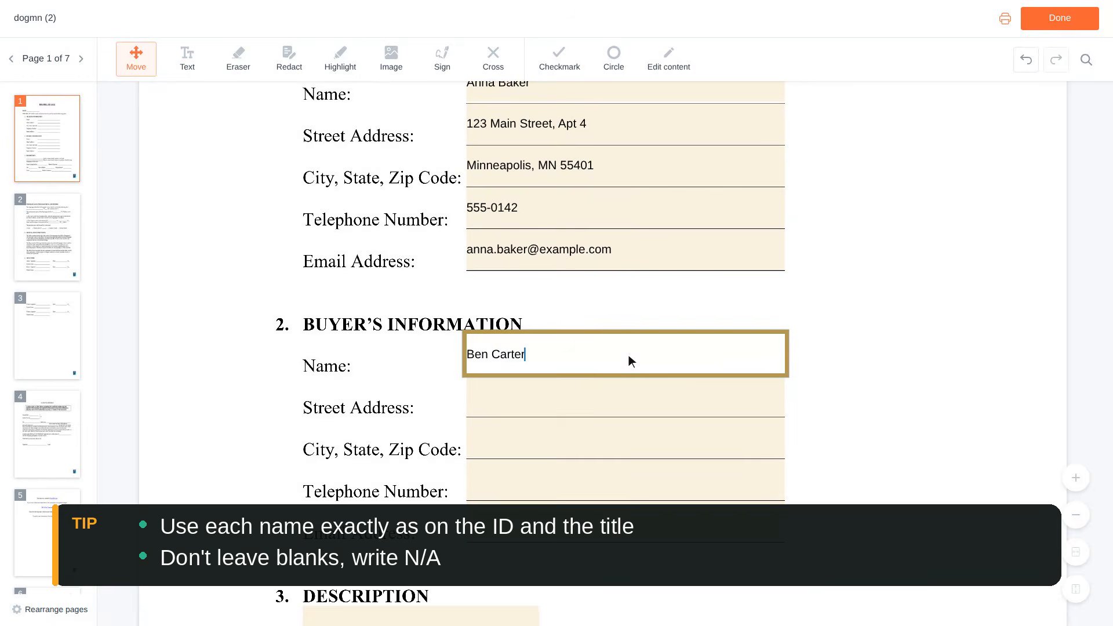
{"action": "type", "text": "r"}
{"action": "scroll", "coordinate": [628, 355], "scroll_direction": "down", "scroll_amount": 1}
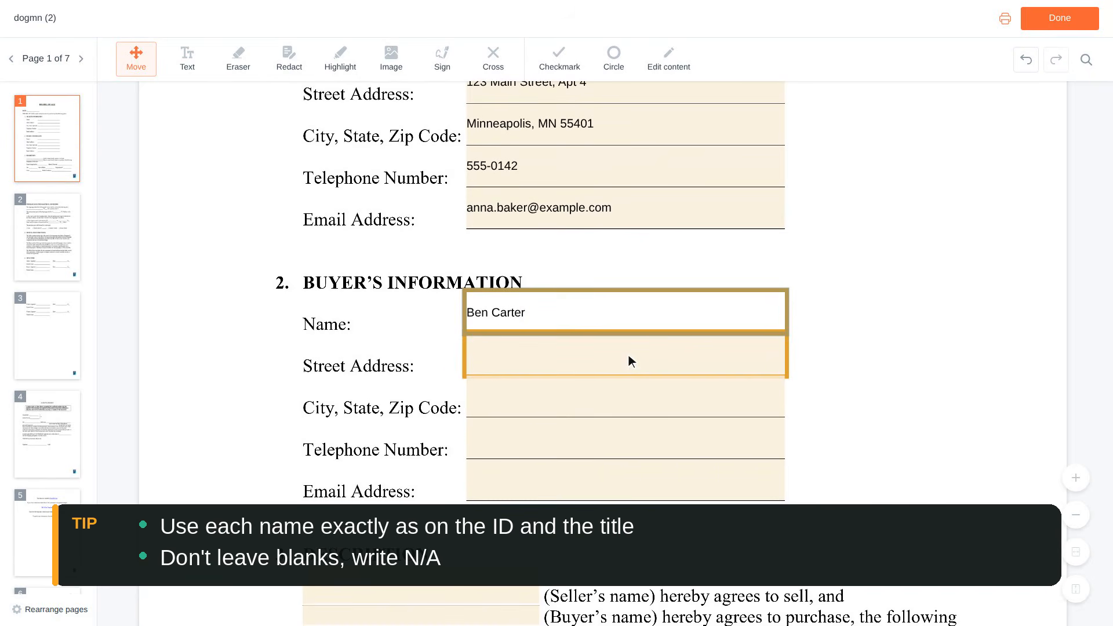
{"action": "left_click", "coordinate": [628, 355]}
{"action": "type", "text": "456 Oak Street"}
{"action": "scroll", "coordinate": [629, 355], "scroll_direction": "down", "scroll_amount": 1}
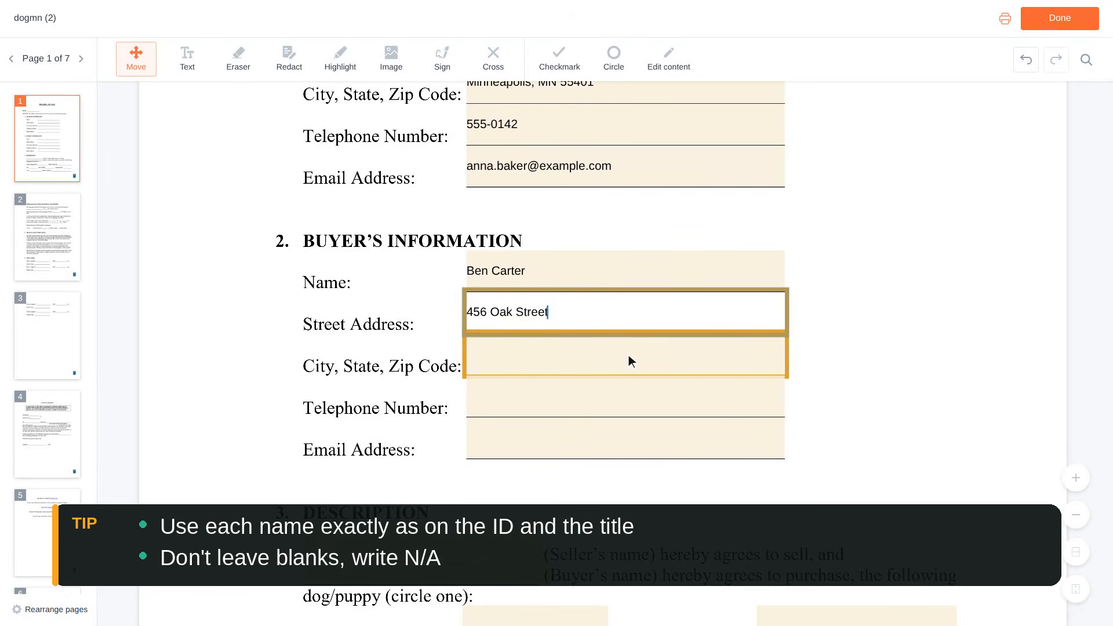
Fill in the buyer's city/state/zip, telephone number and e-mail address.
{"action": "left_click", "coordinate": [629, 361]}
{"action": "type", "text": "Minnea"}
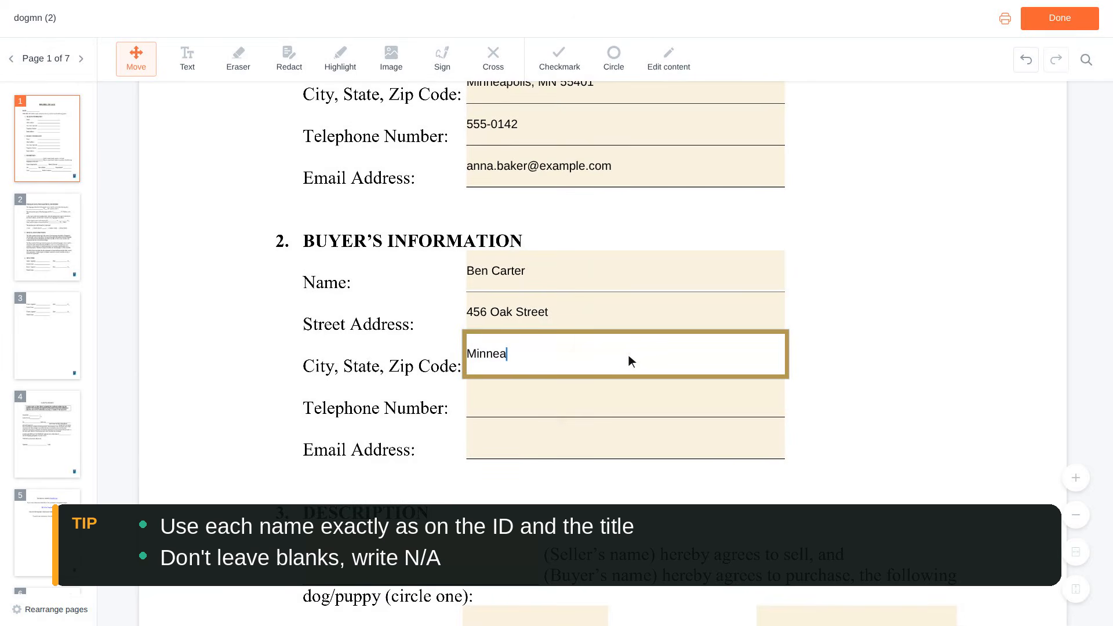
{"action": "type", "text": "polis, MN 55401"}
{"action": "scroll", "coordinate": [628, 355], "scroll_direction": "down", "scroll_amount": 1}
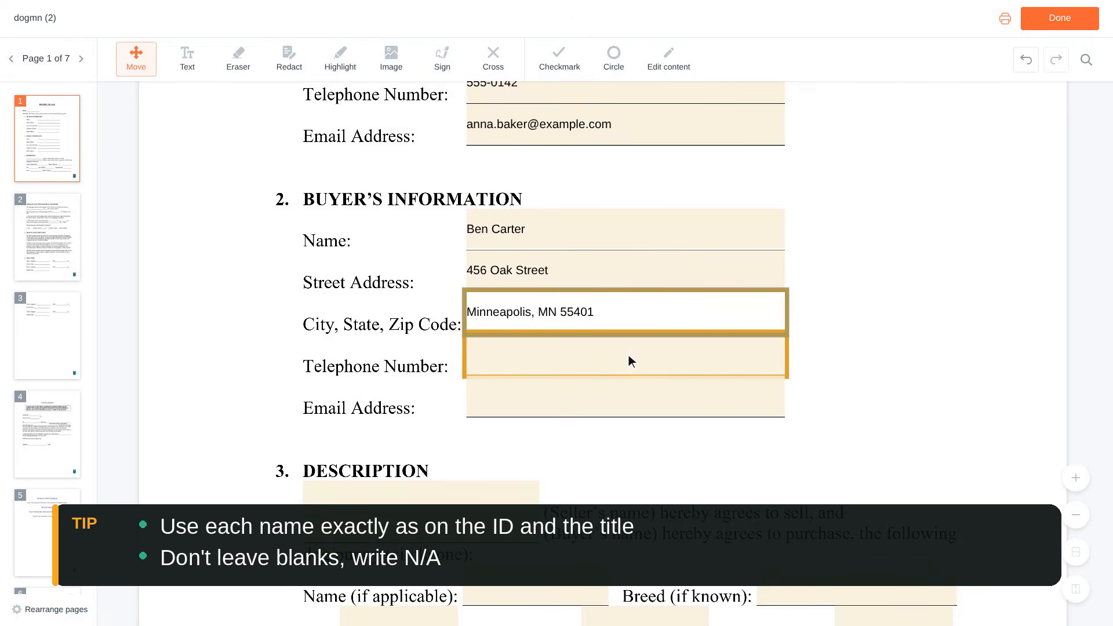
{"action": "left_click", "coordinate": [628, 354]}
{"action": "type", "text": "555-0188"}
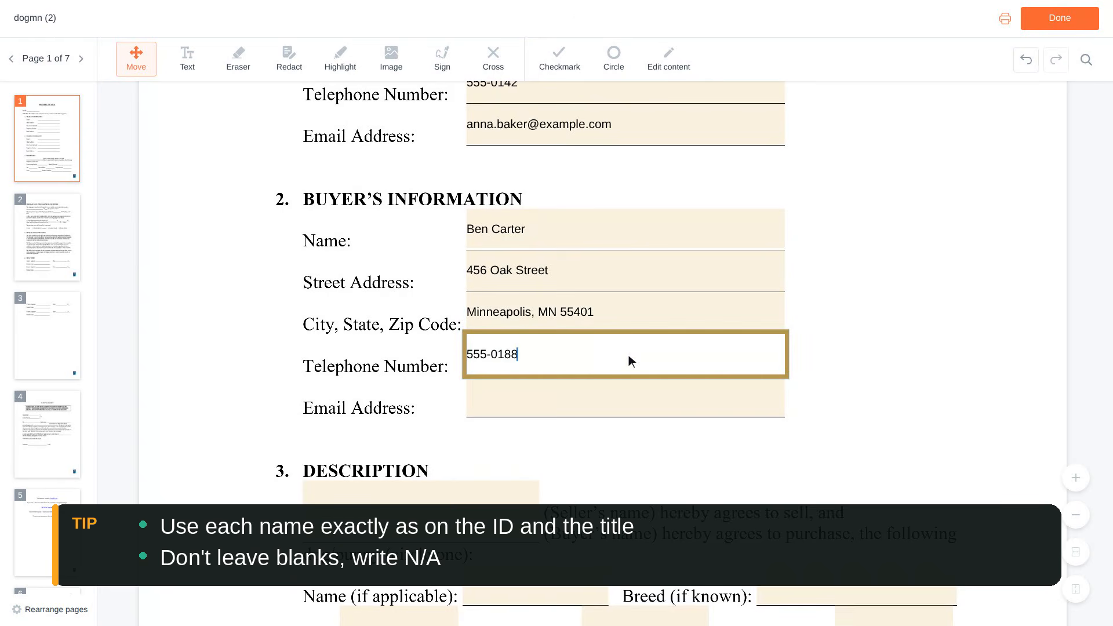
{"action": "scroll", "coordinate": [628, 355], "scroll_direction": "down", "scroll_amount": 1}
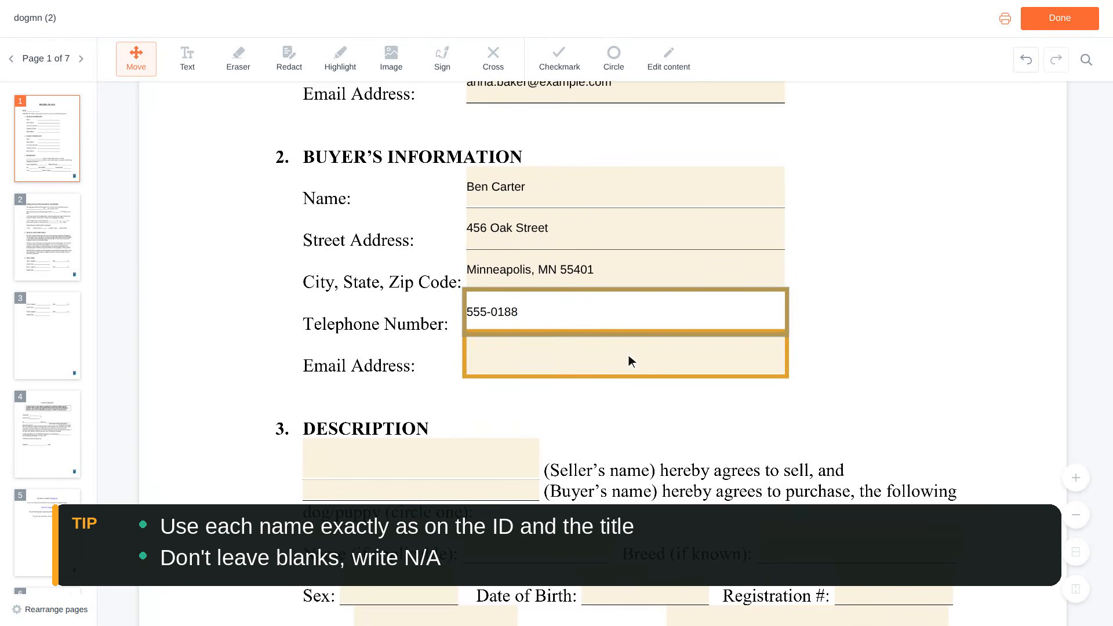
{"action": "left_click", "coordinate": [628, 361]}
{"action": "type", "text": "ben.carter@example.com"}
{"action": "scroll", "coordinate": [629, 356], "scroll_direction": "down", "scroll_amount": 2}
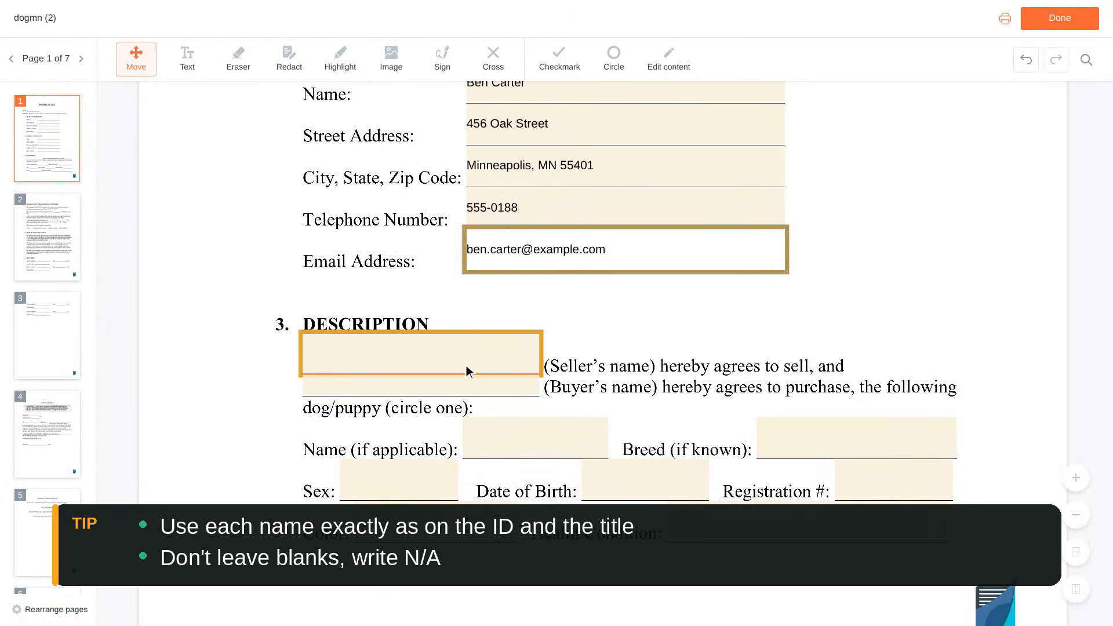
Enter the seller's and buyer's names in the Description section.
{"action": "left_click", "coordinate": [424, 355]}
{"action": "type", "text": "An"}
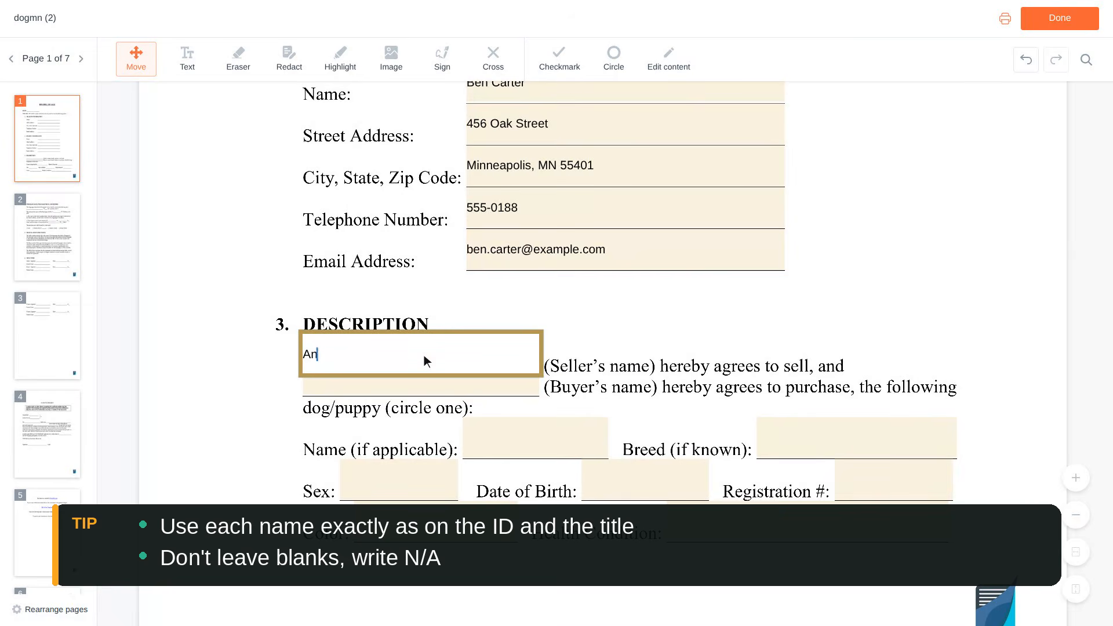
{"action": "type", "text": "na Baker"}
{"action": "scroll", "coordinate": [423, 355], "scroll_direction": "down", "scroll_amount": 1}
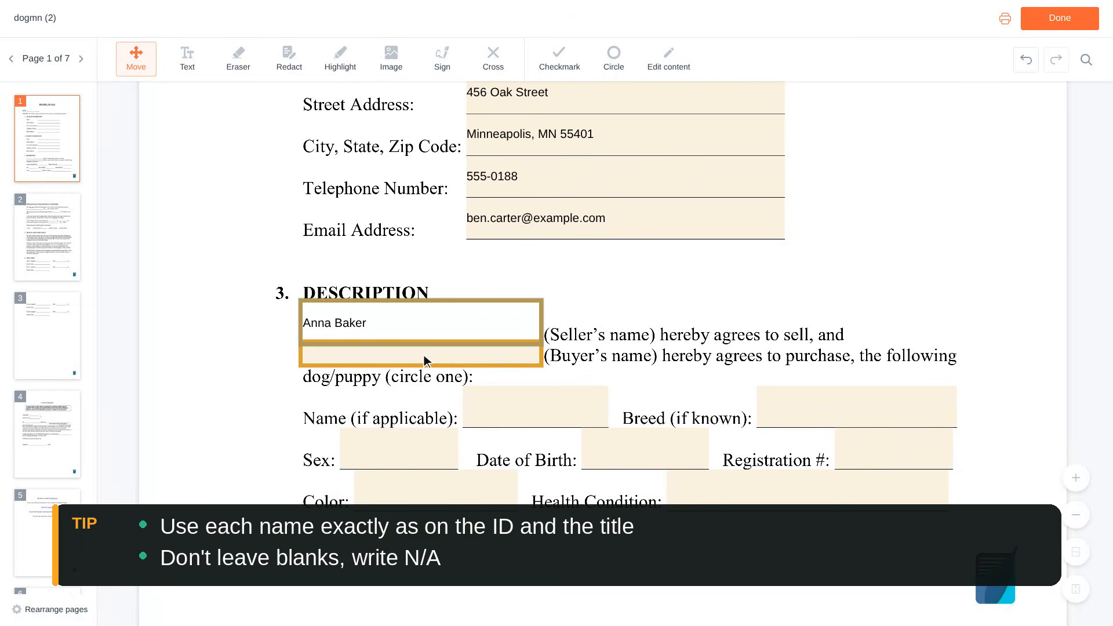
{"action": "left_click", "coordinate": [423, 355]}
{"action": "type", "text": "B"}
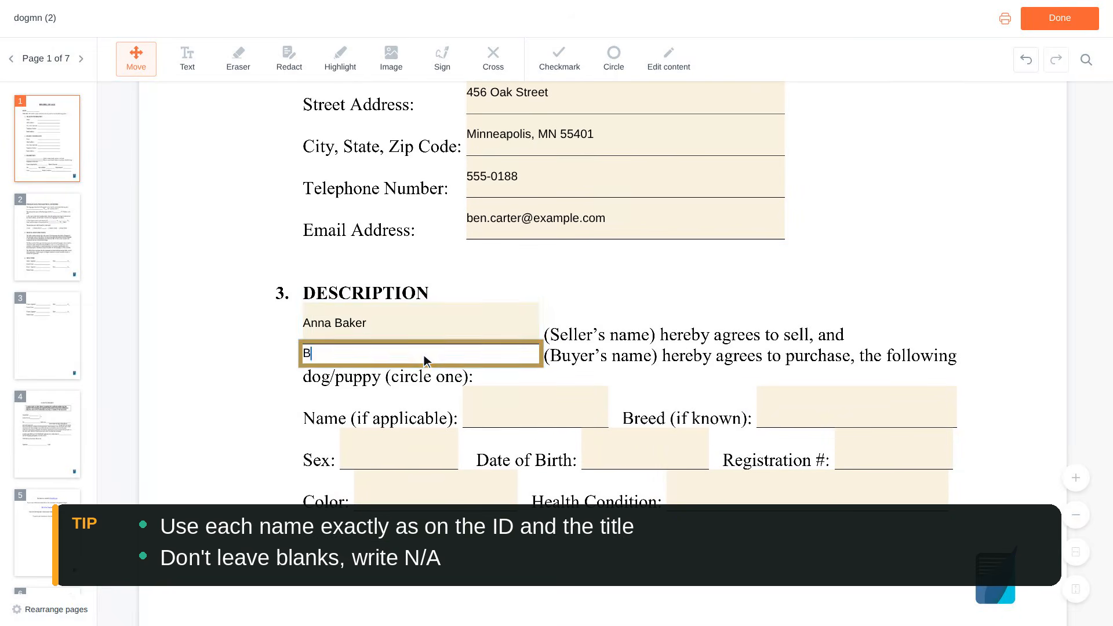
{"action": "type", "text": "en Carter"}
{"action": "scroll", "coordinate": [423, 355], "scroll_direction": "down", "scroll_amount": 2}
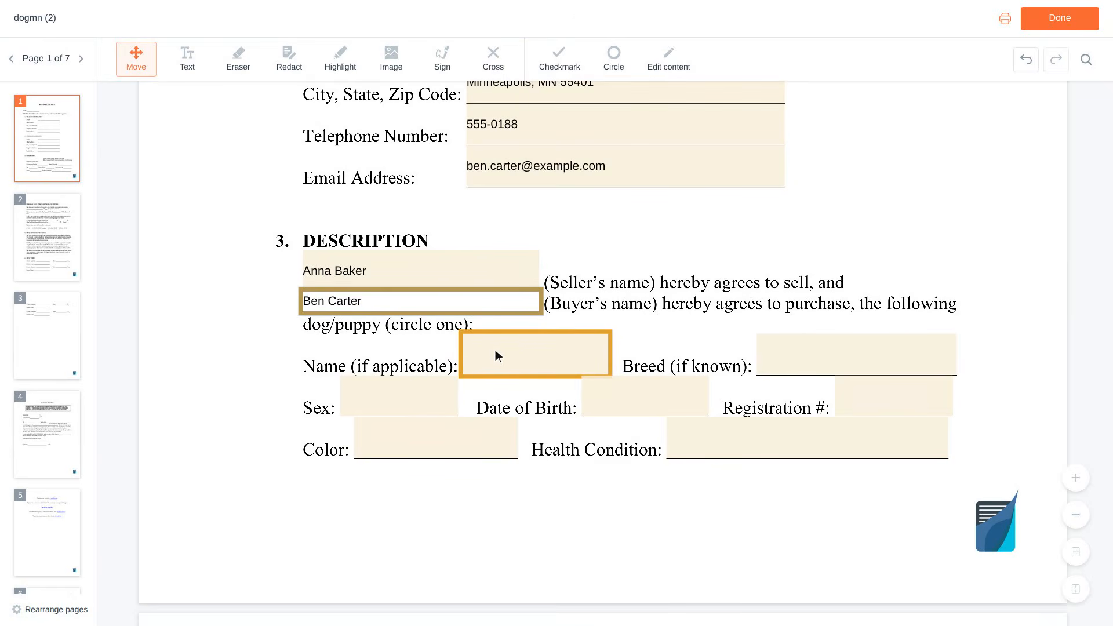
Give the dog's name as Buddy and its breed as Labrador Retriever.
{"action": "left_click", "coordinate": [538, 355]}
{"action": "type", "text": "Buddy"}
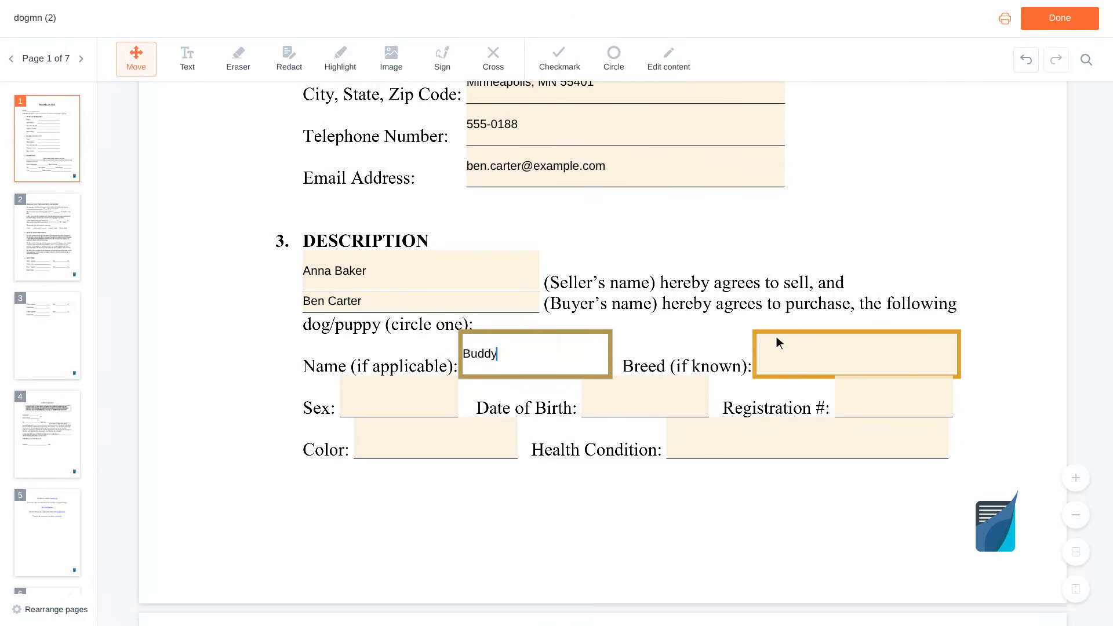
{"action": "left_click", "coordinate": [860, 357]}
{"action": "type", "text": "La"}
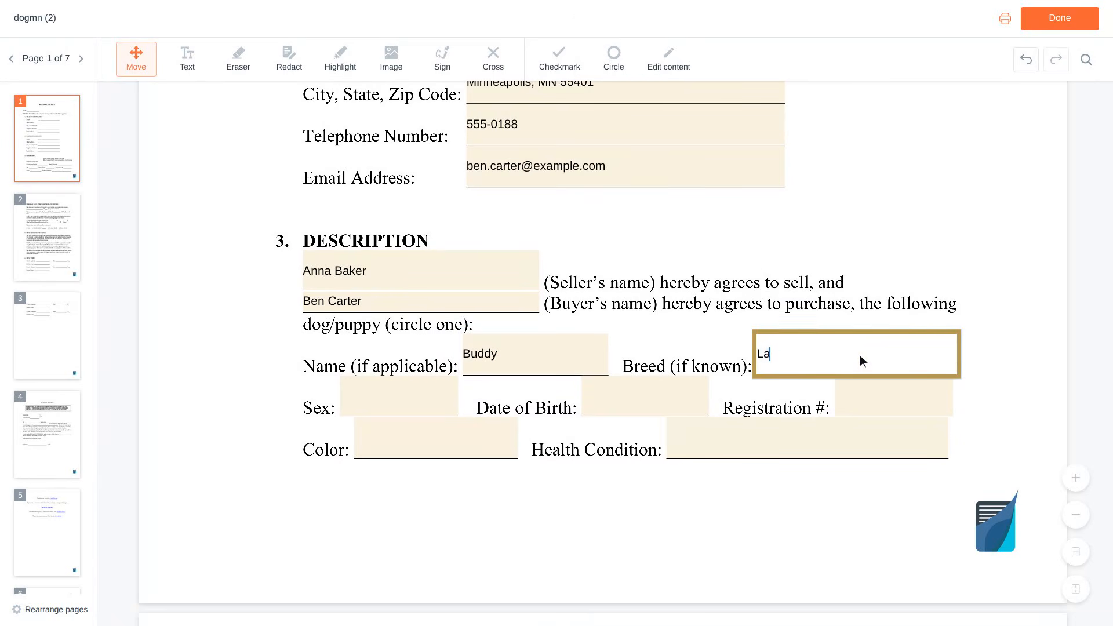
{"action": "type", "text": "brador Retriever"}
{"action": "scroll", "coordinate": [860, 355], "scroll_direction": "down", "scroll_amount": 1}
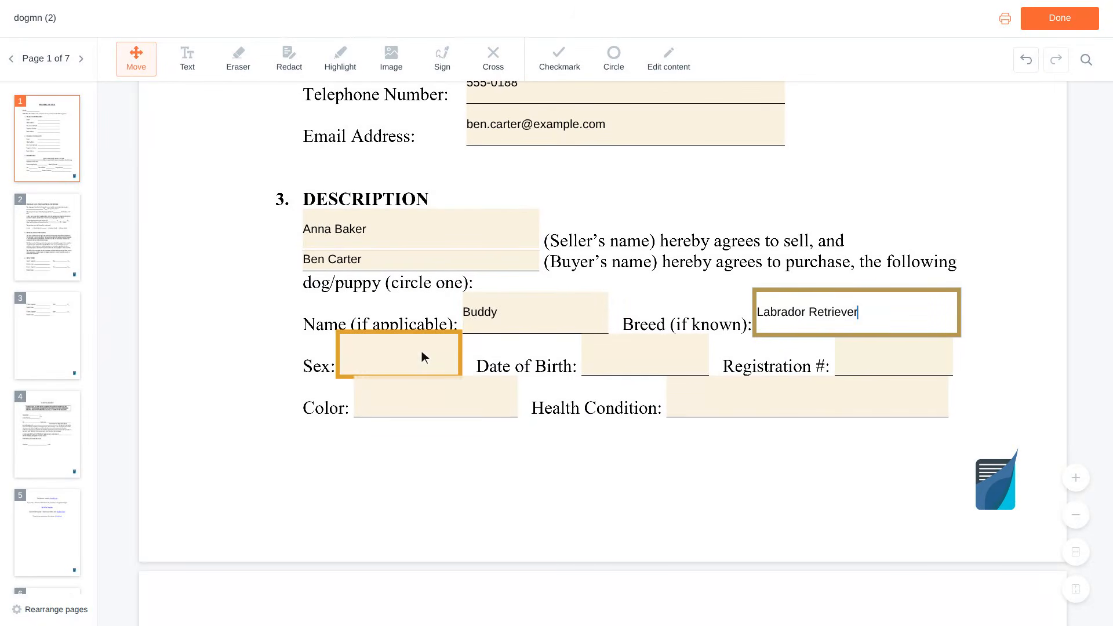
Set the dog's sex to Male and its date of birth to 03/15.
{"action": "left_click", "coordinate": [403, 356]}
{"action": "type", "text": "Male"}
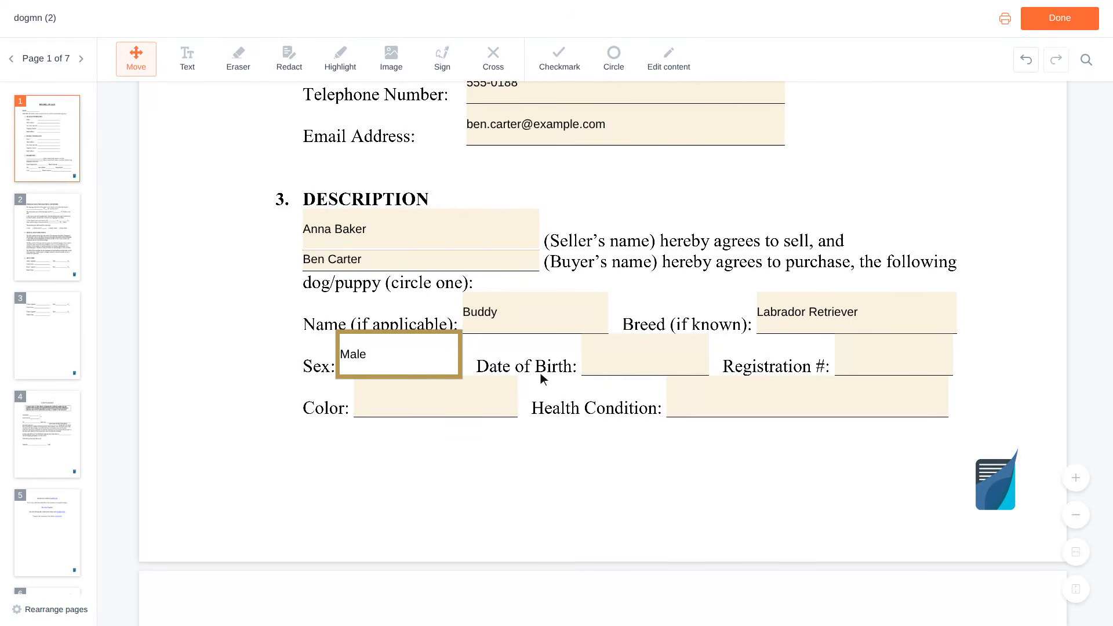
{"action": "left_click", "coordinate": [646, 356]}
{"action": "type", "text": "03/15/2022"}
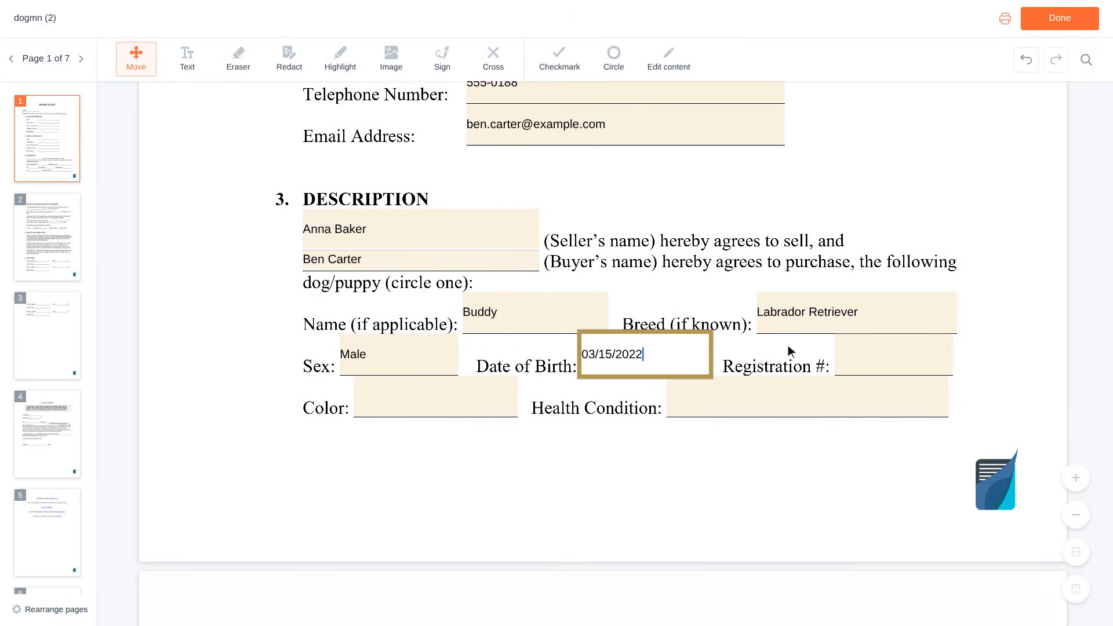
Enter the registration number, colour Black and health condition 'Healthy, current on shot'.
{"action": "left_click", "coordinate": [895, 354]}
{"action": "type", "text": "AKC EXAMPLE0"}
{"action": "scroll", "coordinate": [896, 355], "scroll_direction": "down", "scroll_amount": 1}
{"action": "type", "text": "01"}
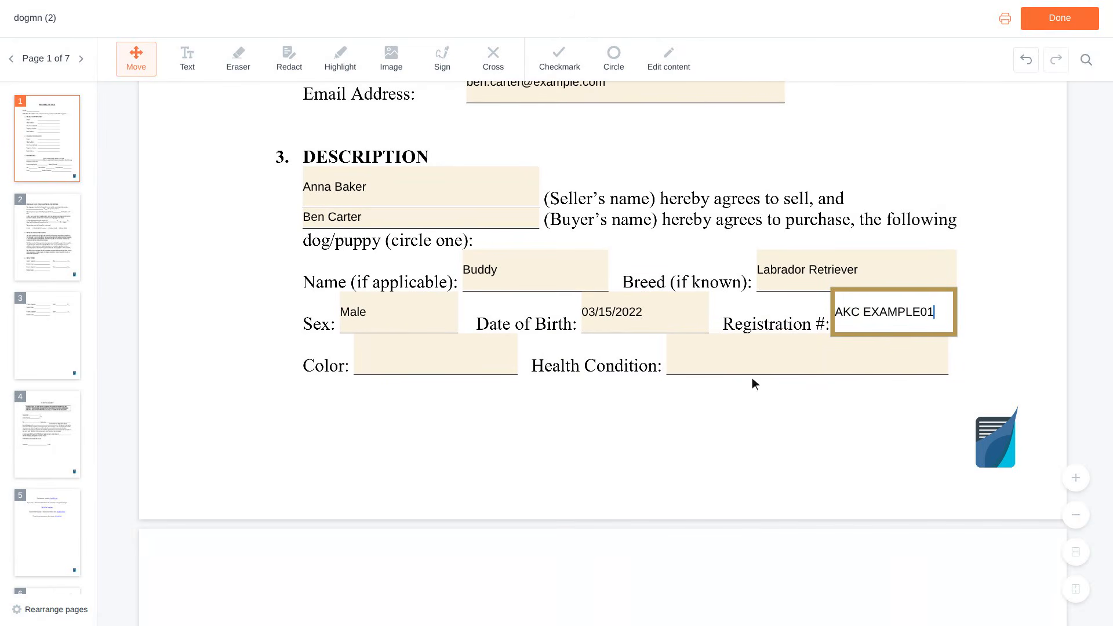
{"action": "left_click", "coordinate": [439, 356]}
{"action": "type", "text": "Black"}
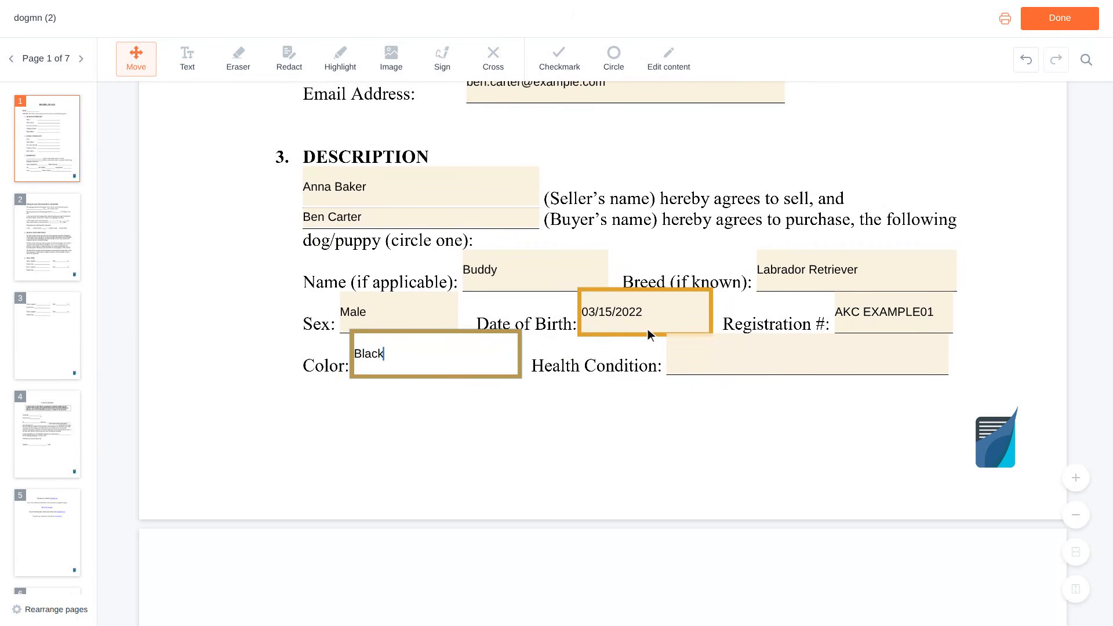
{"action": "left_click", "coordinate": [808, 360]}
{"action": "type", "text": "Healthy, current o"}
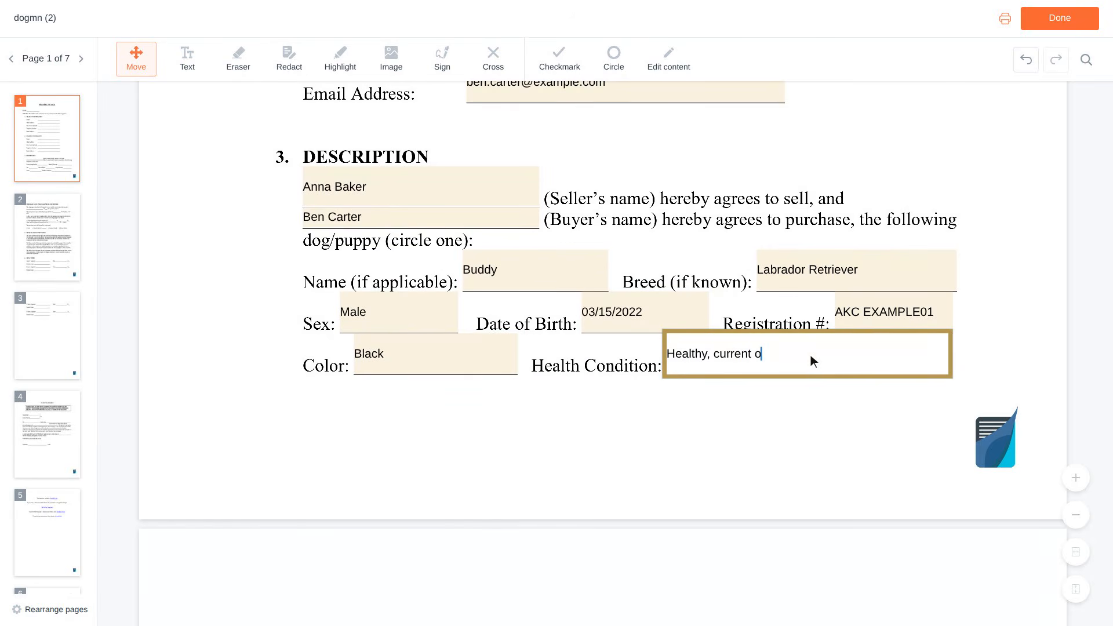
{"action": "type", "text": "n shot"}
{"action": "scroll", "coordinate": [810, 355], "scroll_direction": "down", "scroll_amount": 6}
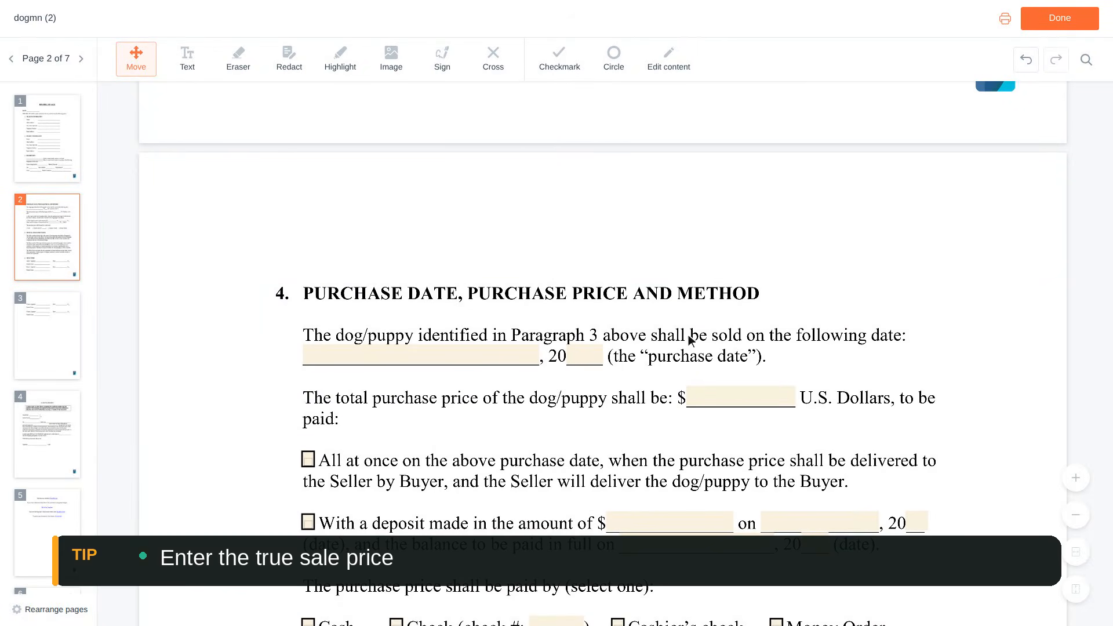
Enter purchase date March 15 and total price 8,500.
{"action": "left_click", "coordinate": [432, 354]}
{"action": "type", "text": "March 15"}
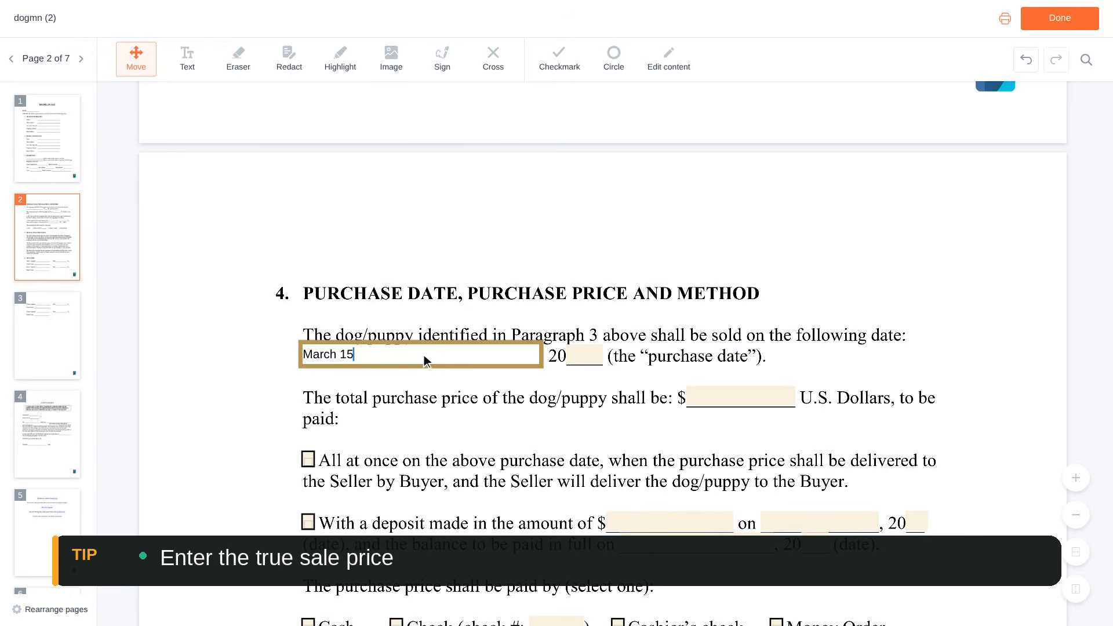
{"action": "scroll", "coordinate": [426, 360], "scroll_direction": "down", "scroll_amount": 1}
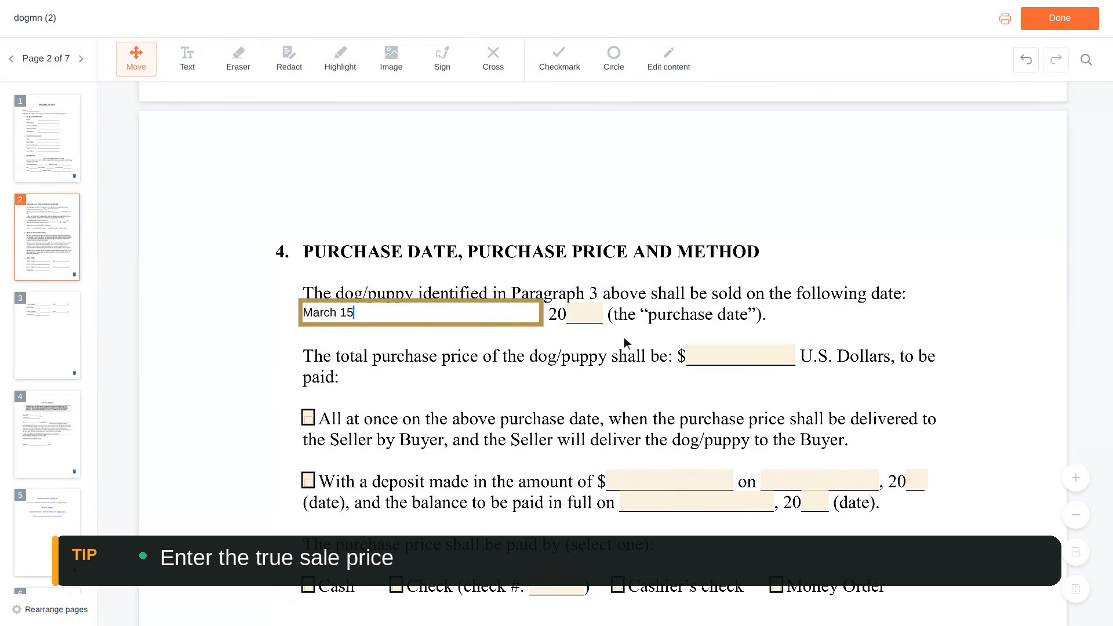
{"action": "left_click", "coordinate": [737, 354]}
{"action": "type", "text": "8,500"}
{"action": "scroll", "coordinate": [745, 359], "scroll_direction": "down", "scroll_amount": 4}
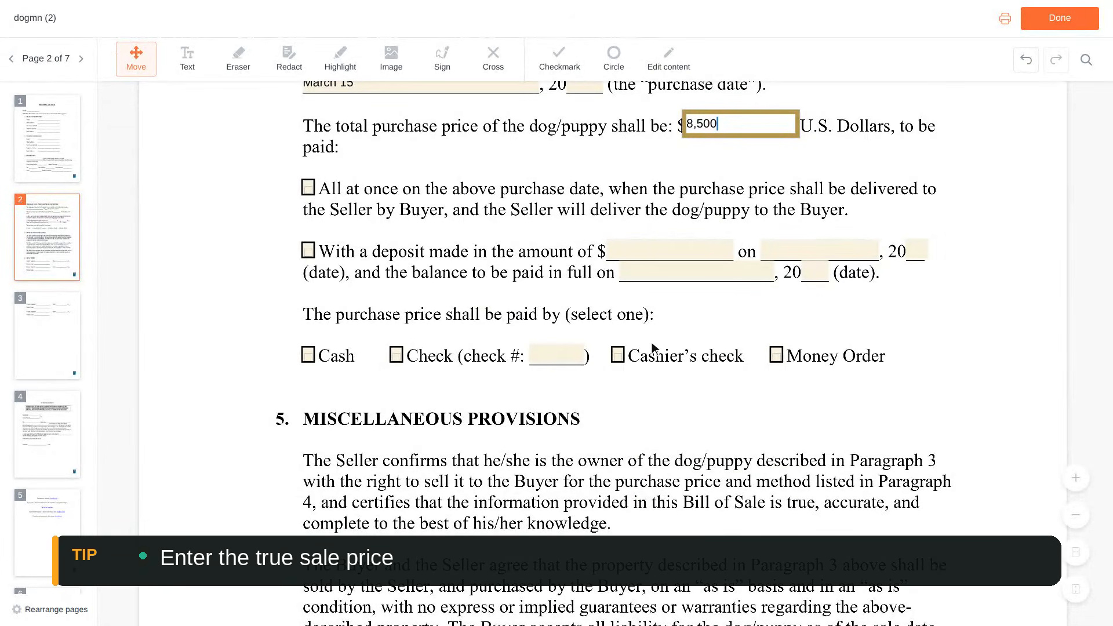
Record check number 1024 and tick the All at once and Check payment options.
{"action": "left_click", "coordinate": [570, 358]}
{"action": "type", "text": "1024"}
{"action": "scroll", "coordinate": [561, 361], "scroll_direction": "up", "scroll_amount": 3}
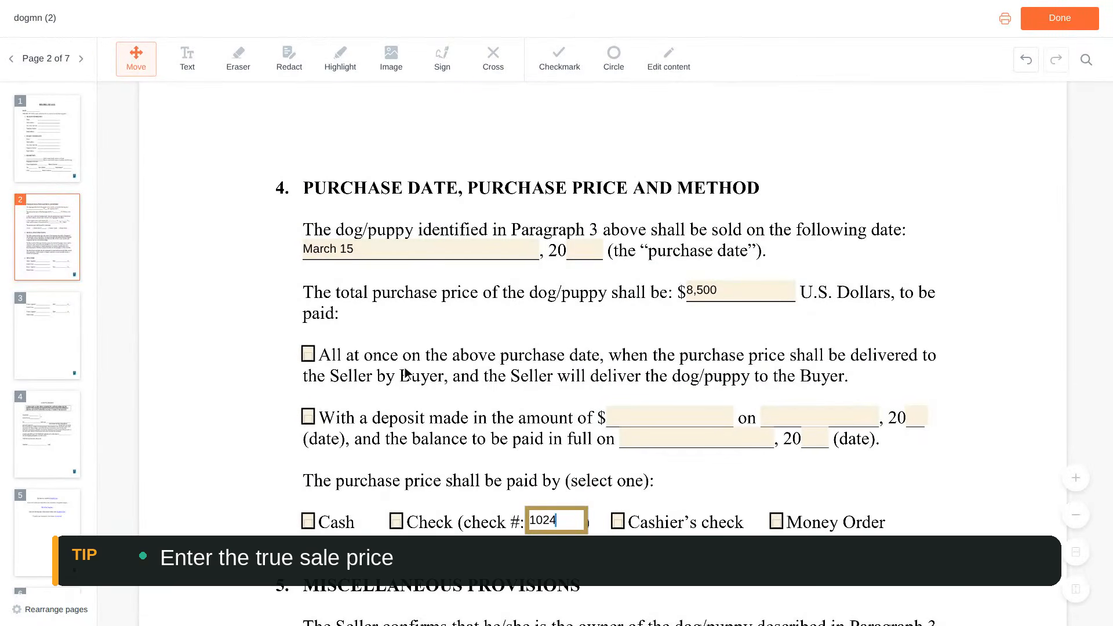
{"action": "left_click", "coordinate": [309, 356]}
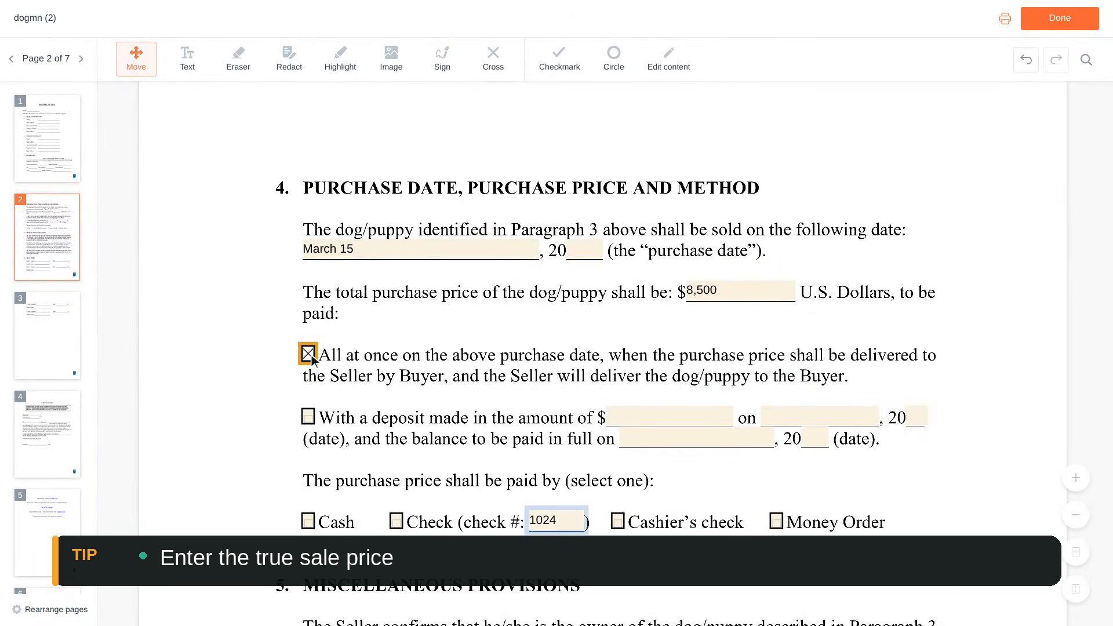
{"action": "scroll", "coordinate": [312, 359], "scroll_direction": "down", "scroll_amount": 3}
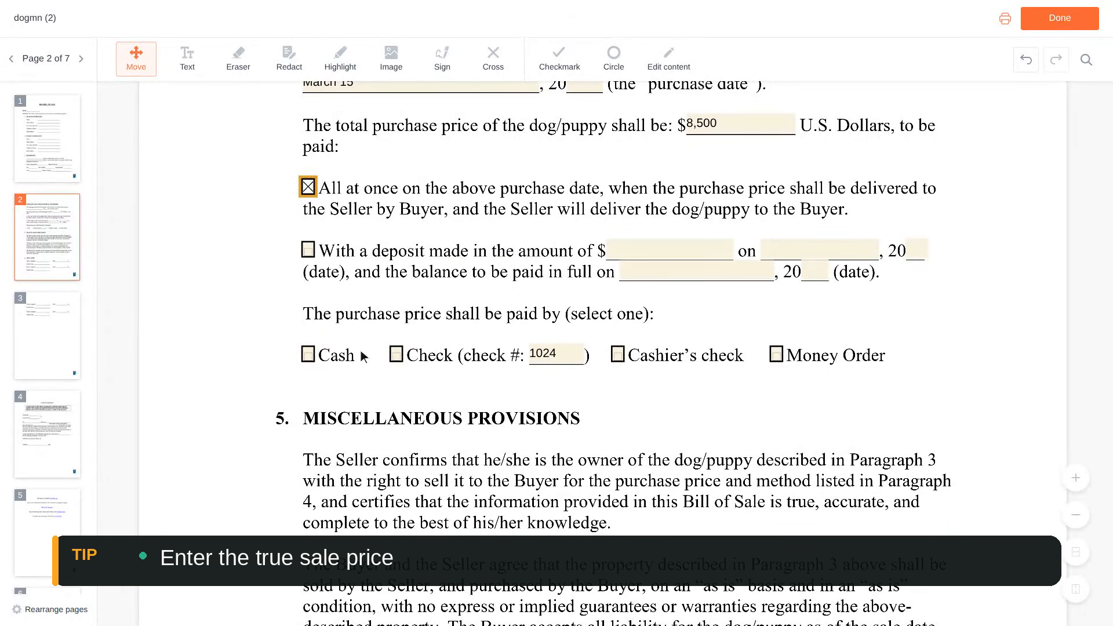
{"action": "left_click", "coordinate": [396, 355]}
{"action": "scroll", "coordinate": [399, 355], "scroll_direction": "down", "scroll_amount": 9}
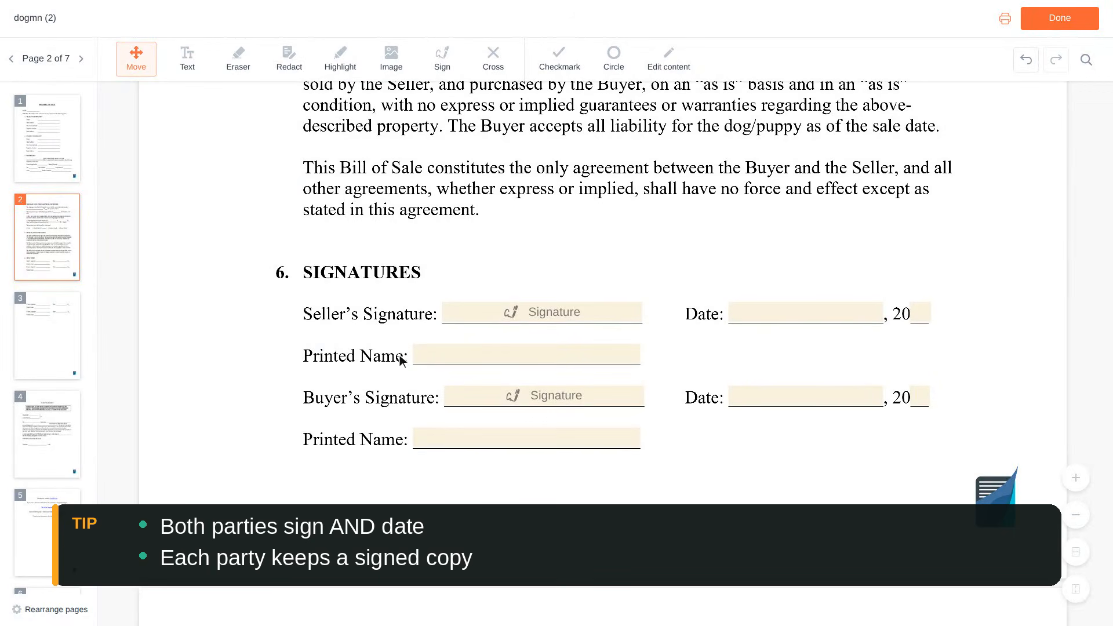
Type the seller's and buyer's names into the two Printed Name fields under Signatures.
{"action": "left_click", "coordinate": [421, 354]}
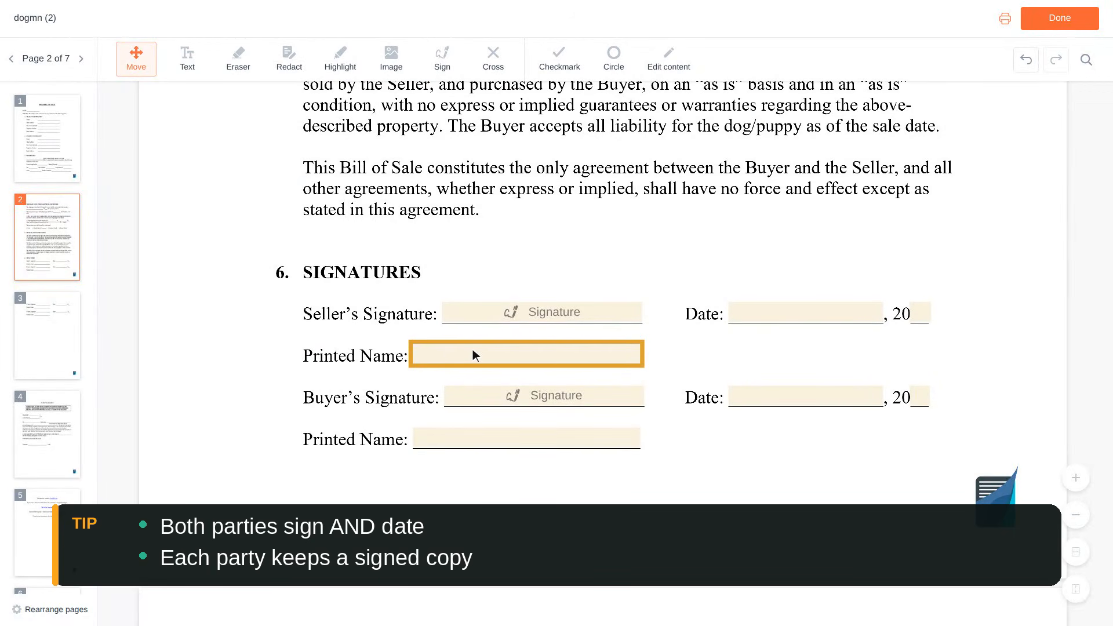
{"action": "left_click", "coordinate": [528, 353]}
{"action": "type", "text": "Anna Baker"}
{"action": "scroll", "coordinate": [529, 355], "scroll_direction": "down", "scroll_amount": 2}
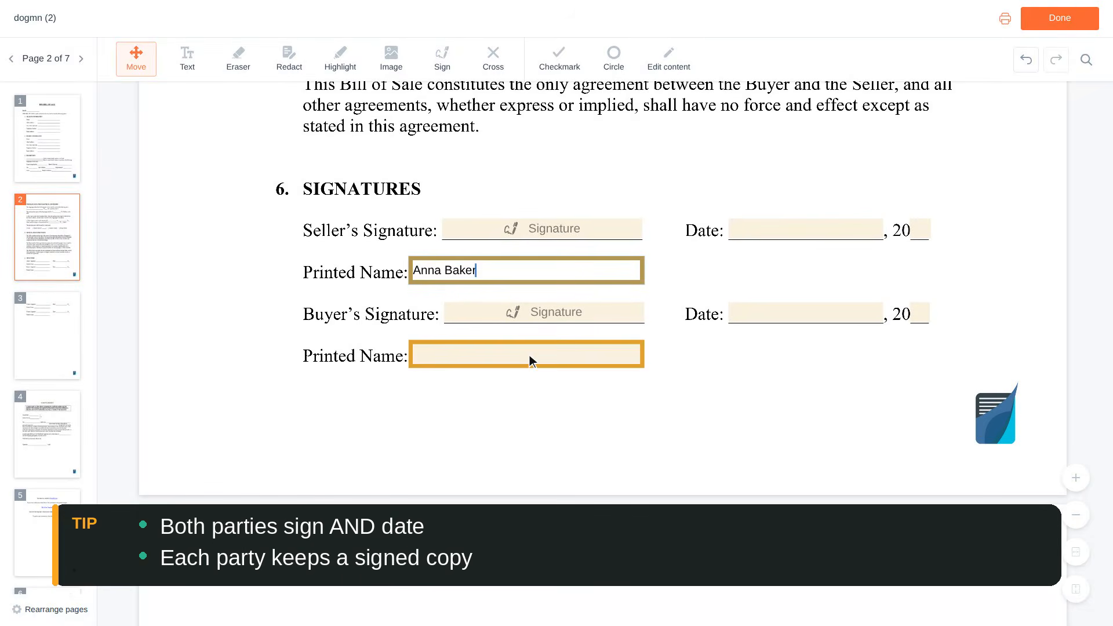
{"action": "left_click", "coordinate": [530, 355]}
{"action": "type", "text": "Ben"}
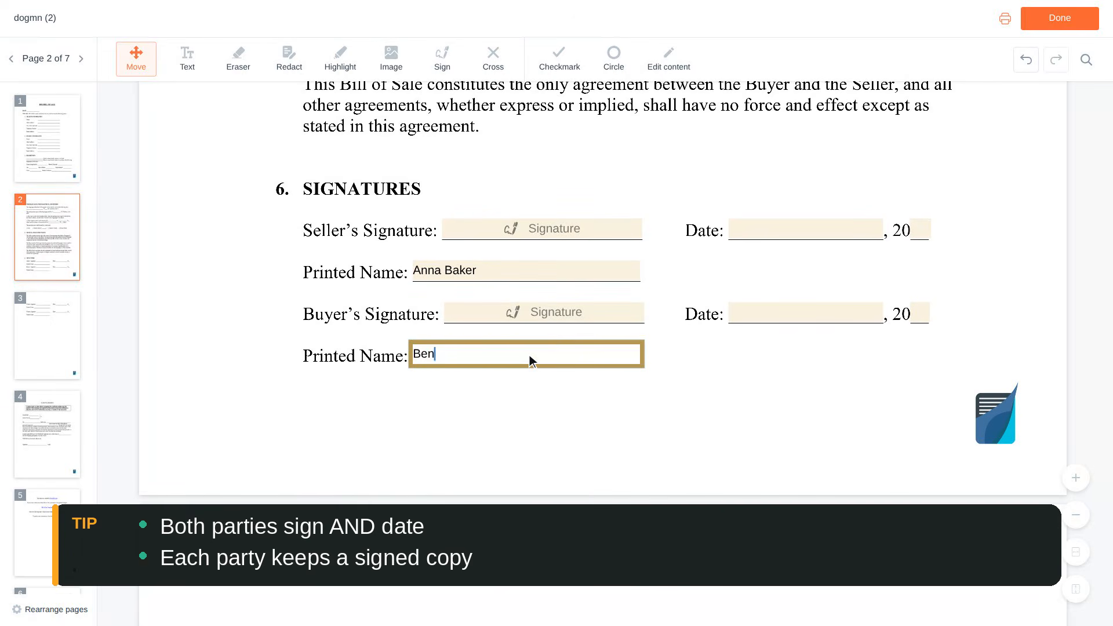
{"action": "type", "text": " Carter"}
{"action": "scroll", "coordinate": [529, 356], "scroll_direction": "up", "scroll_amount": 2}
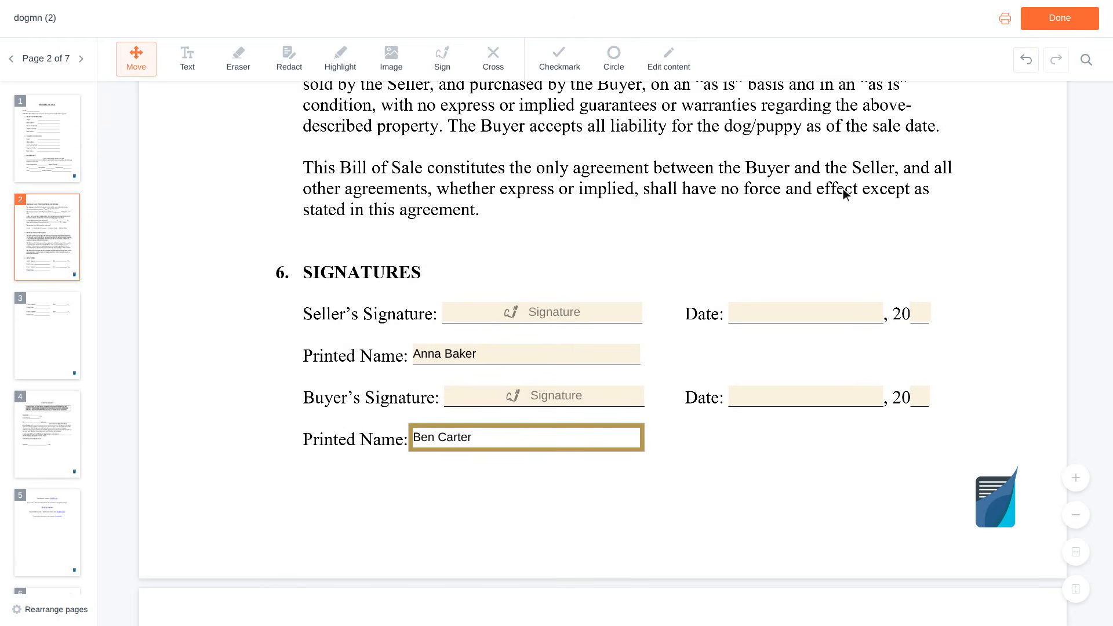
Finish editing the completed bill of sale with the Done button.
{"action": "left_click", "coordinate": [1062, 20]}
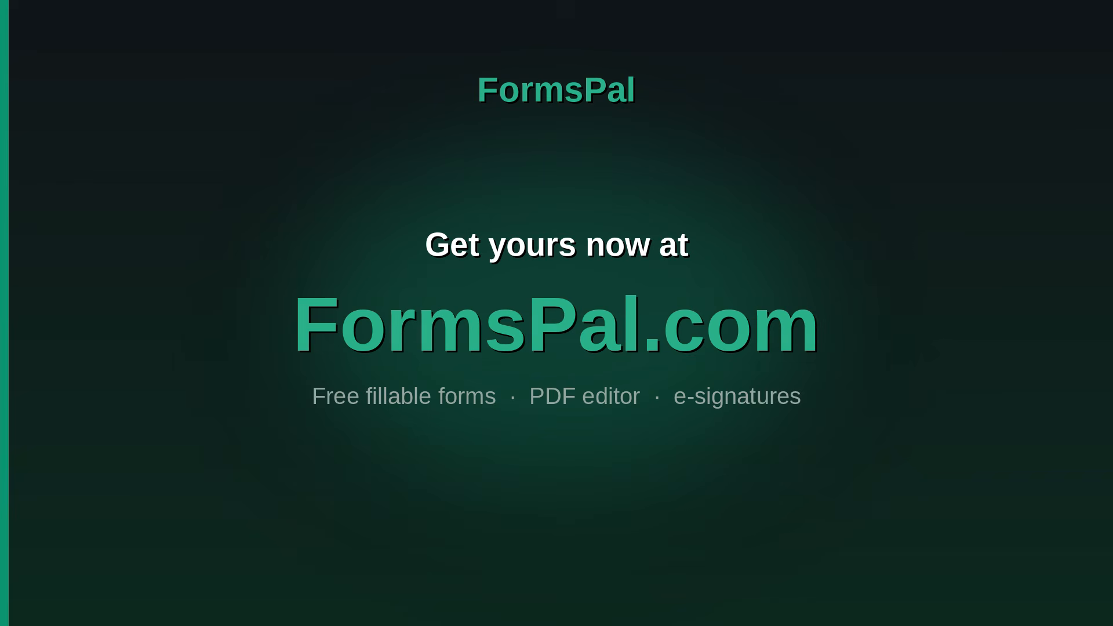